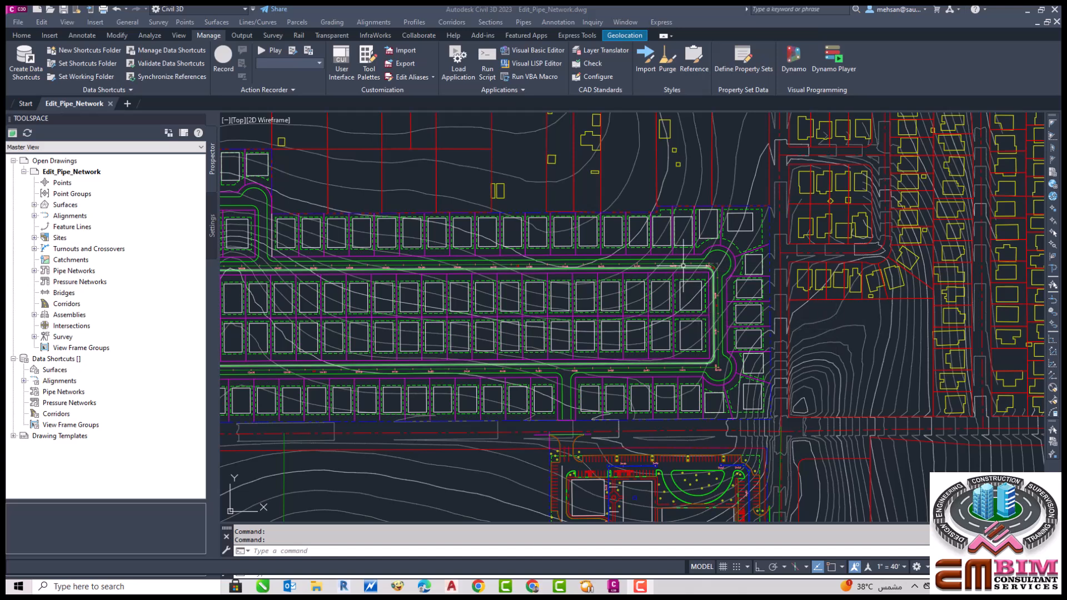
Step: Set the data shortcuts working folder to the Projects folder on General Working Drive (D:)
scroll(683, 267, "down", 1)
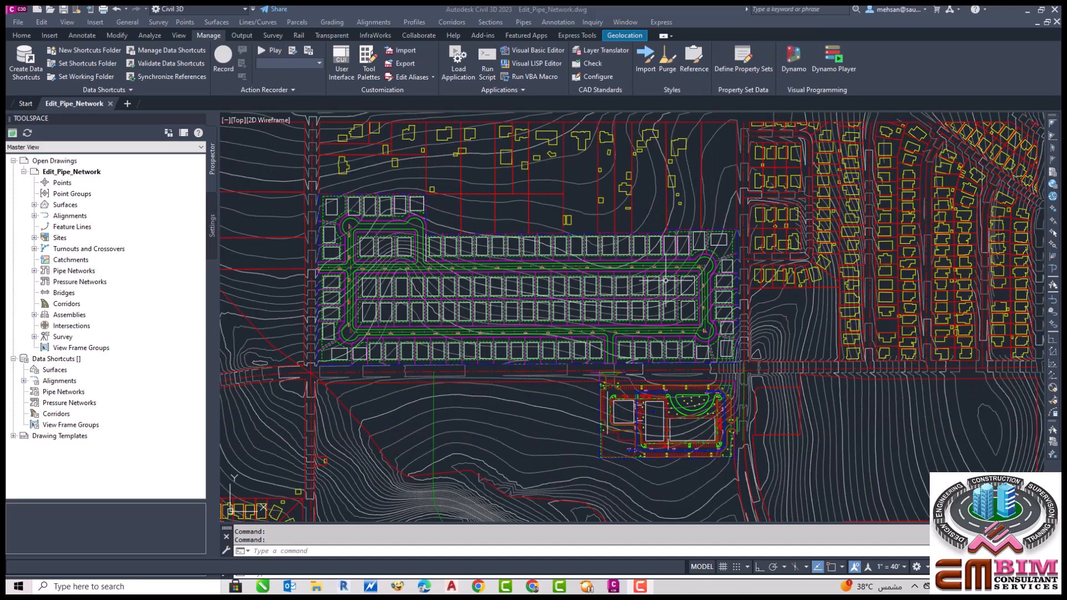
scroll(665, 281, "up", 1)
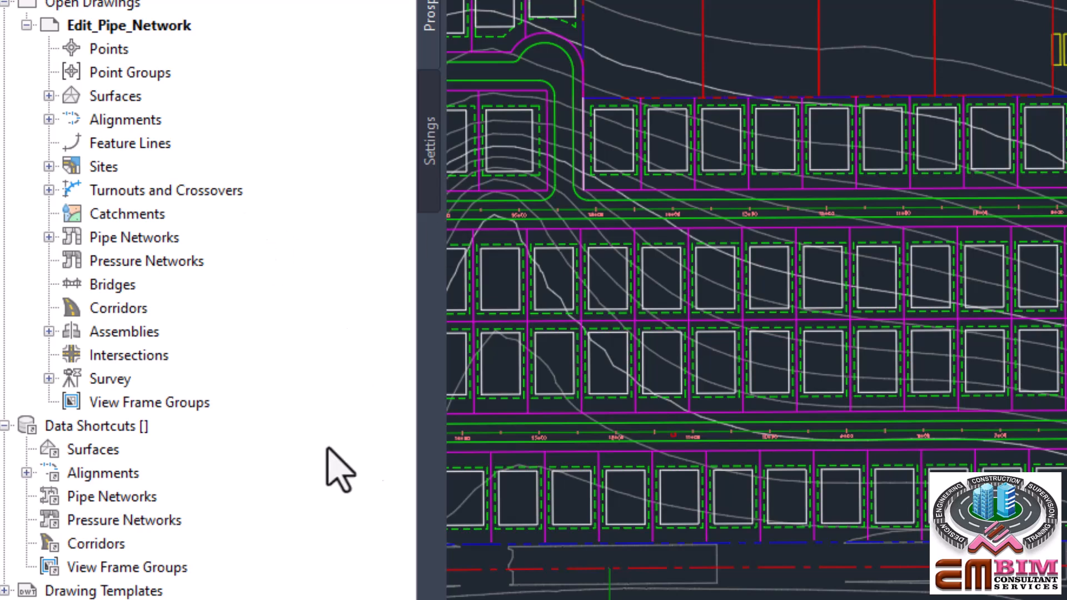
right_click(112, 427)
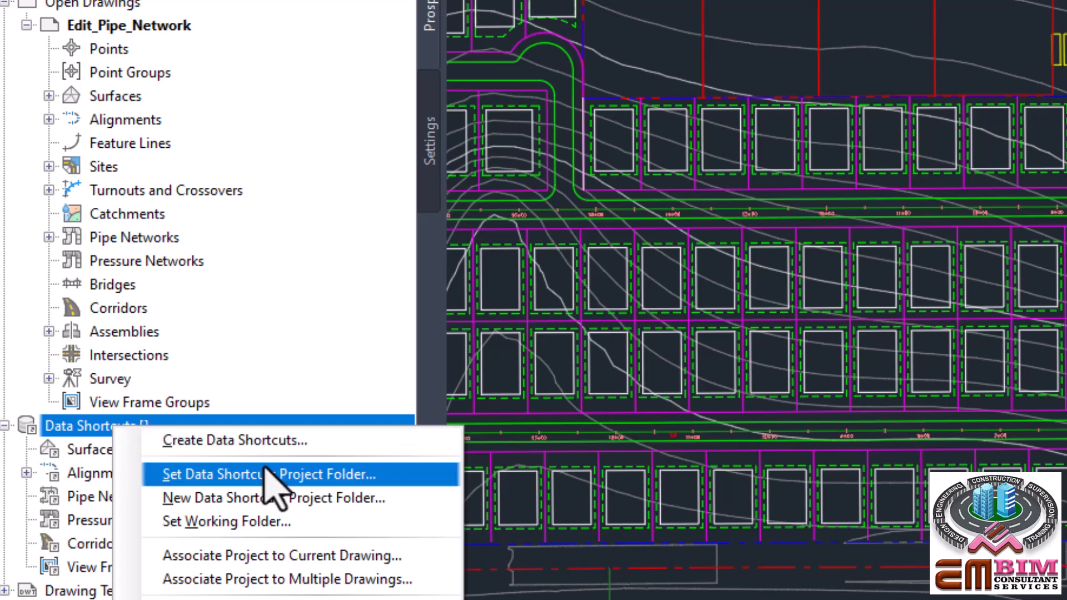
left_click(225, 523)
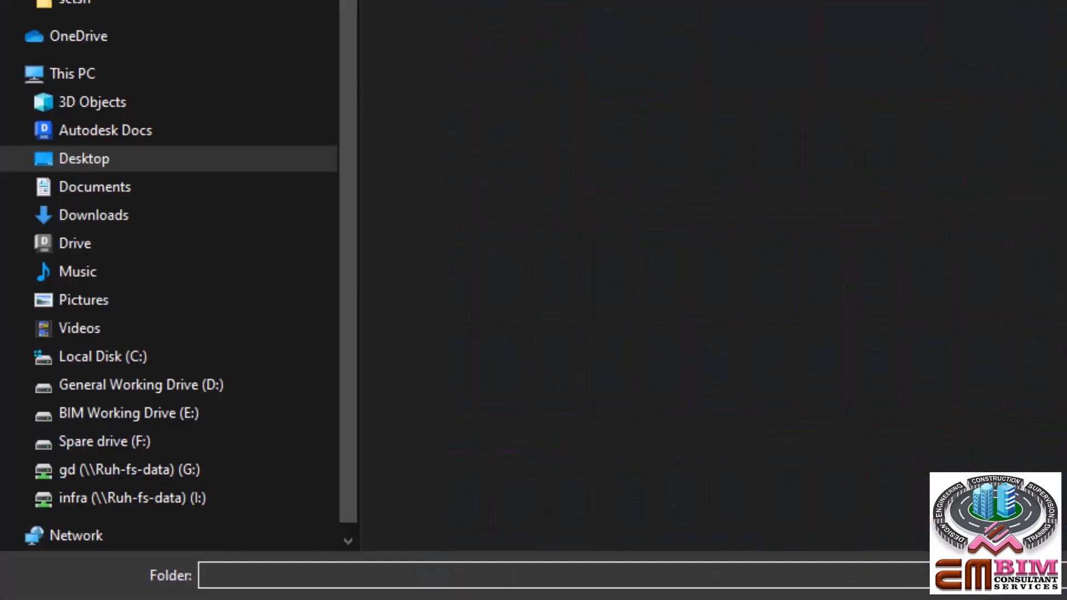
left_click(118, 385)
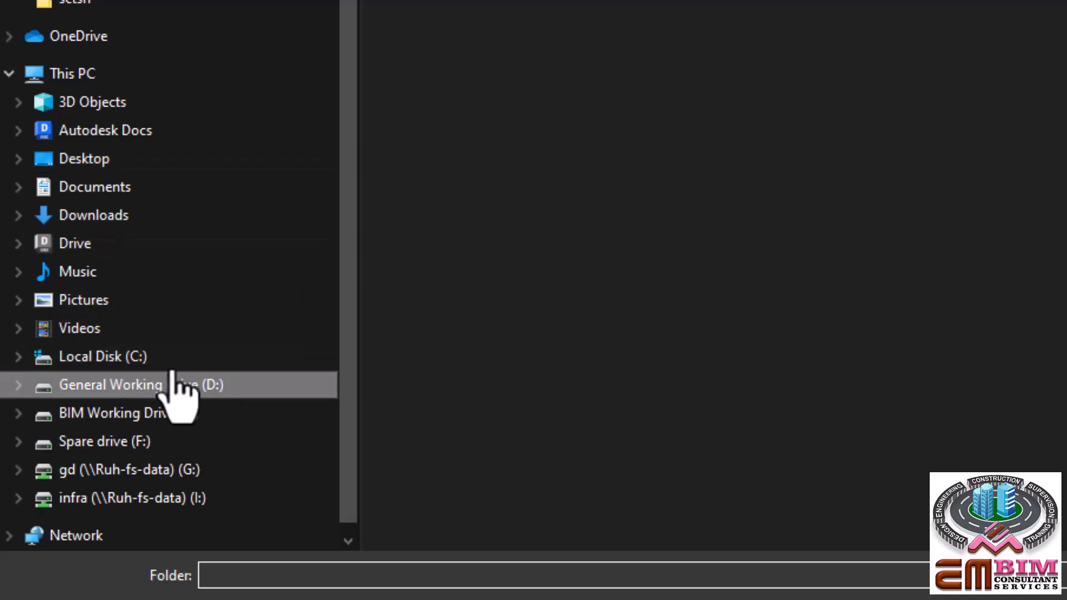
left_click(556, 56)
key("p")
key("p")
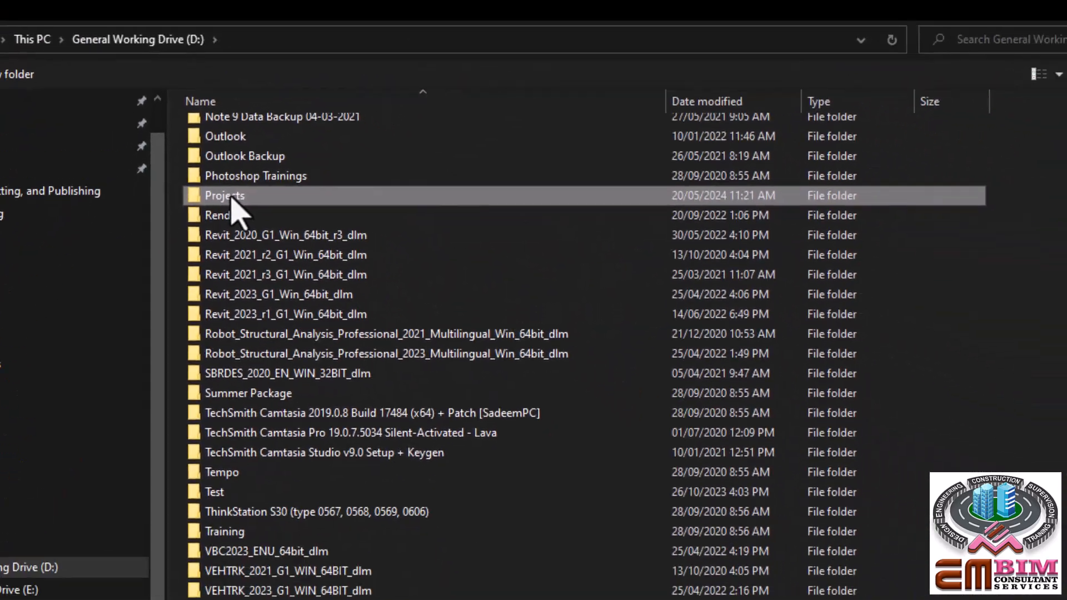
double_click(232, 199)
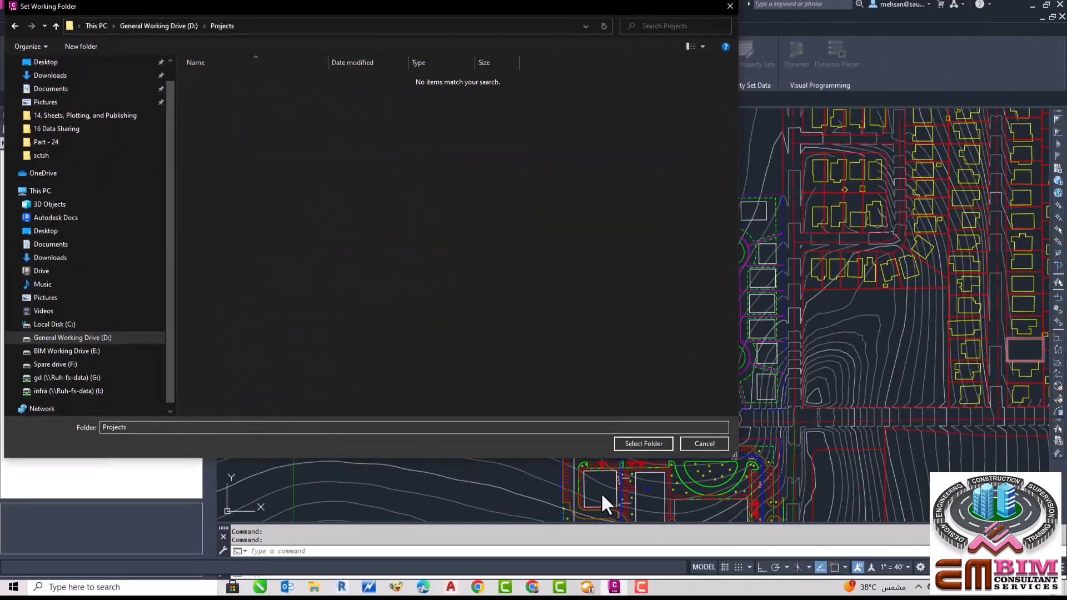
left_click(644, 443)
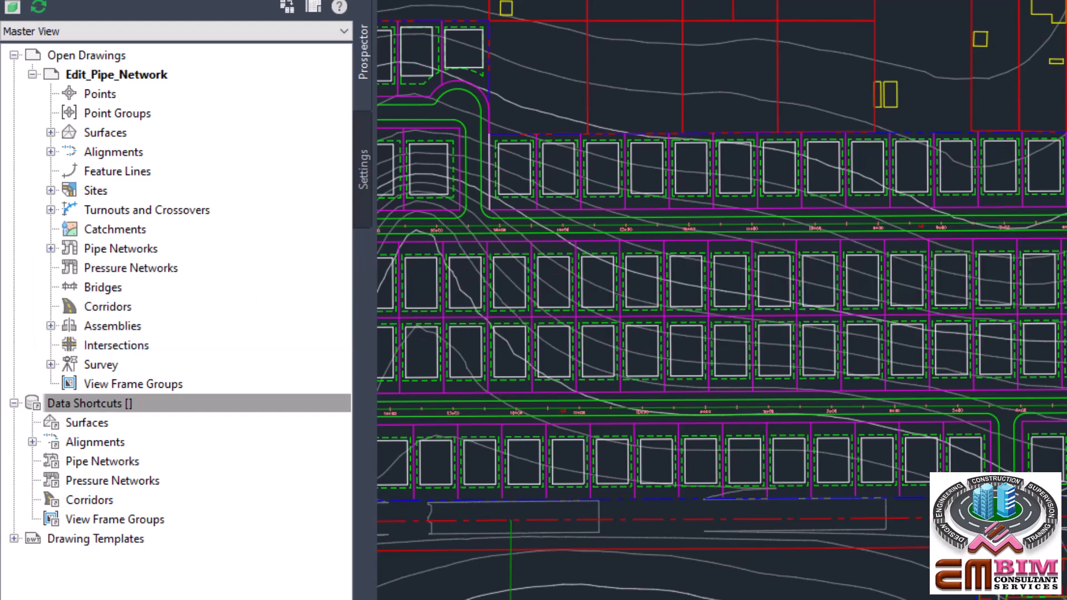
Step: Create a new data shortcuts project folder named "Data Short cut" in the D:\Projects working folder
left_click(113, 409)
right_click(112, 411)
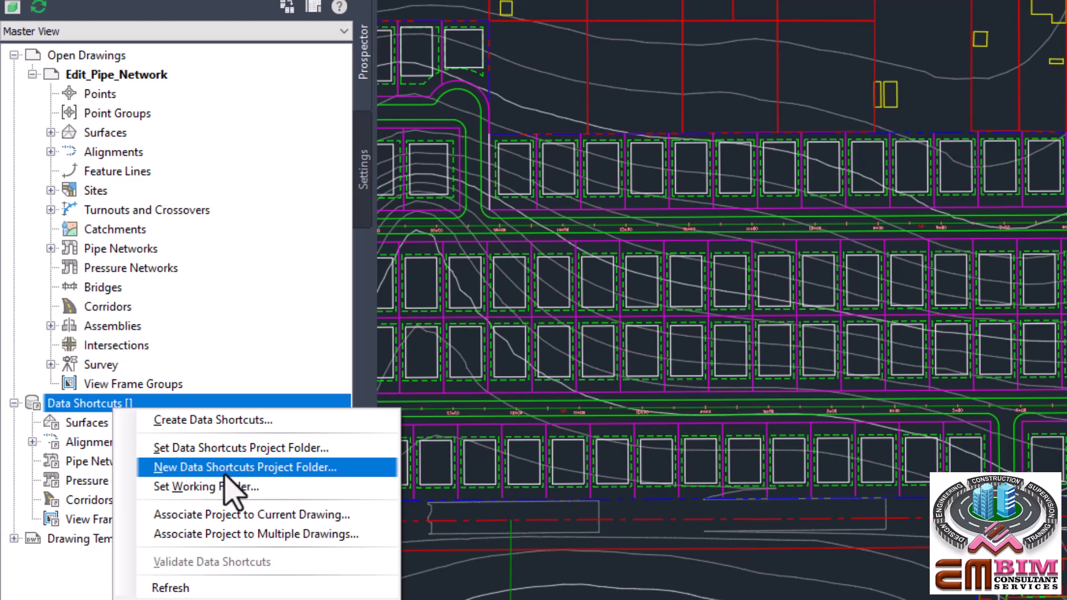
left_click(278, 468)
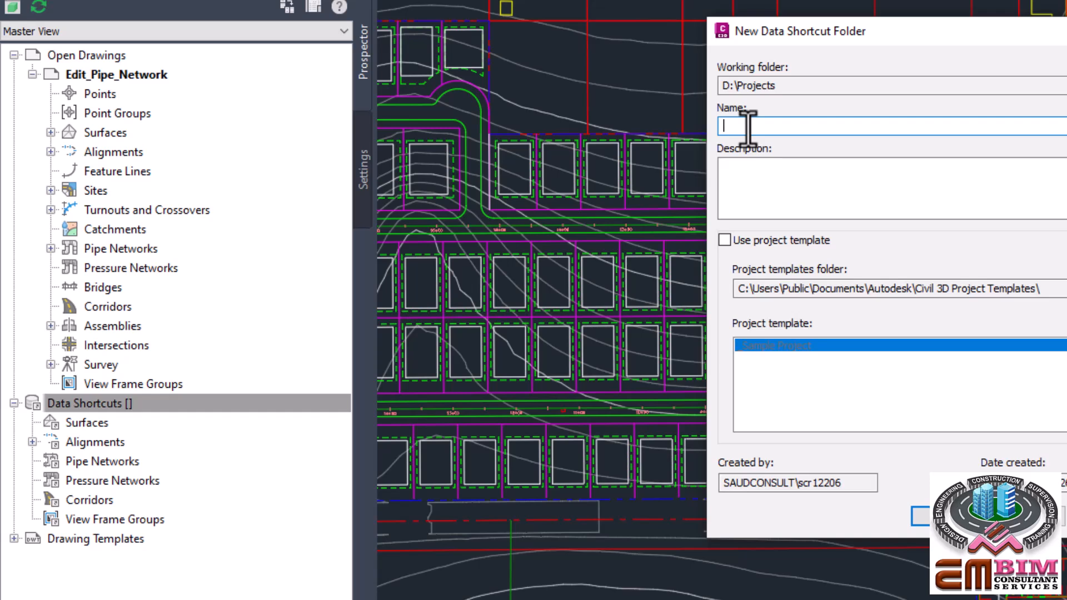
type("Data Short cut")
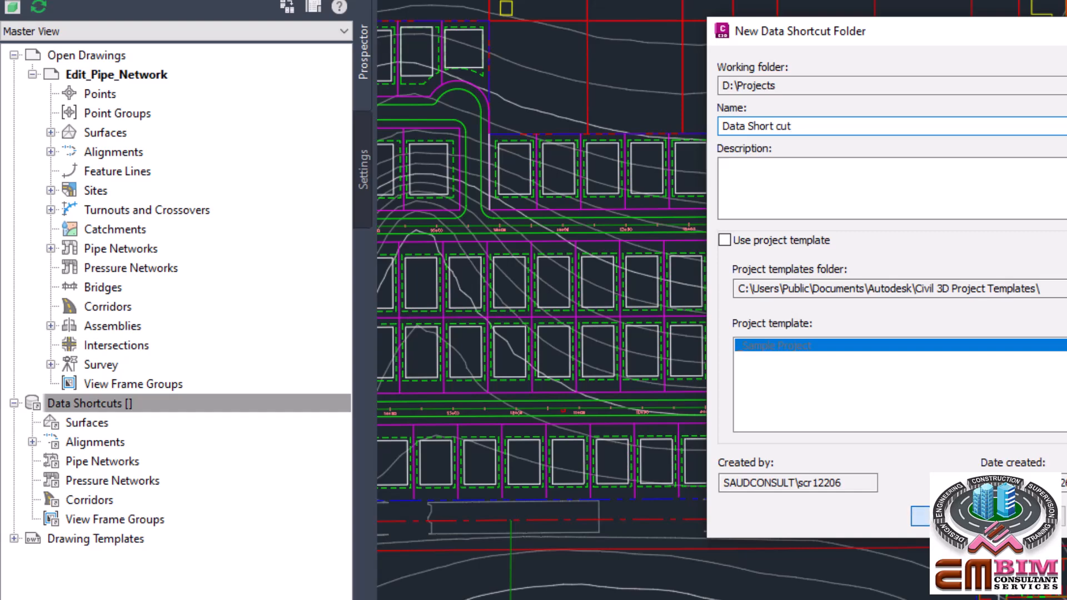
left_click(923, 516)
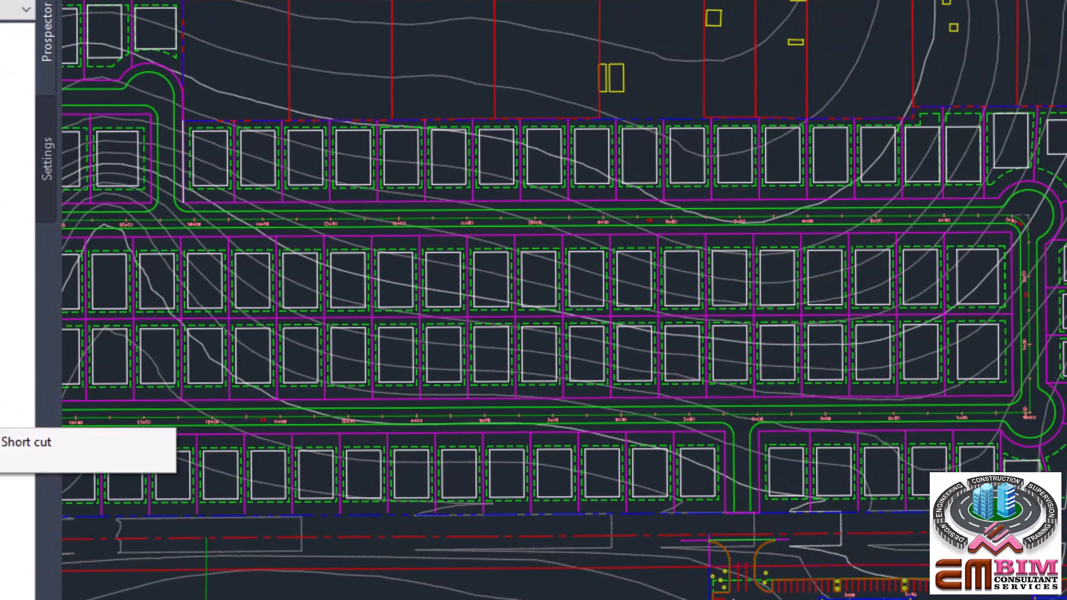
right_click(1, 408)
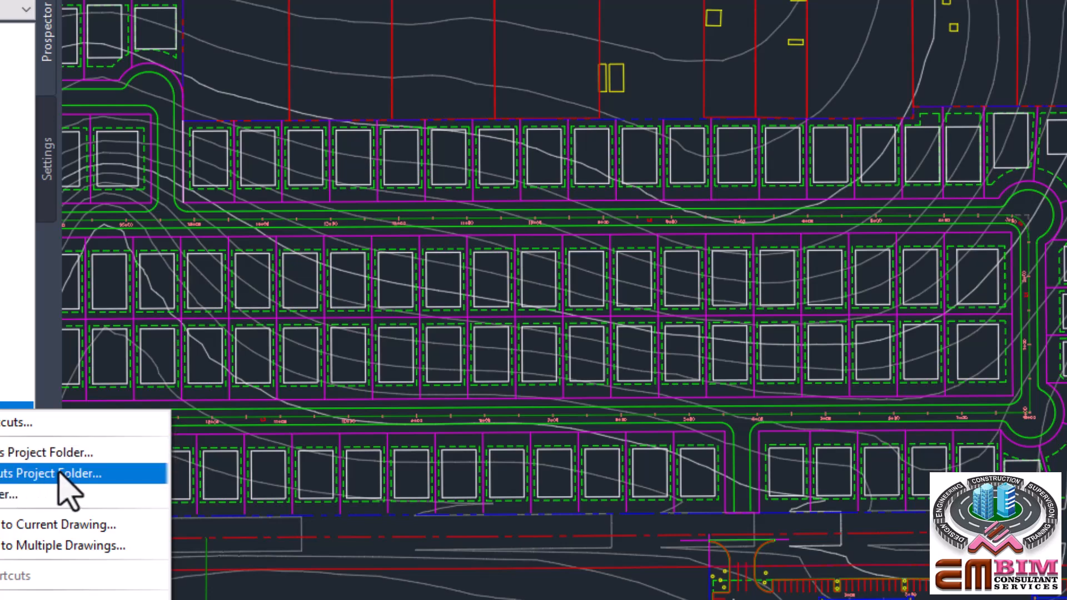
left_click(2, 349)
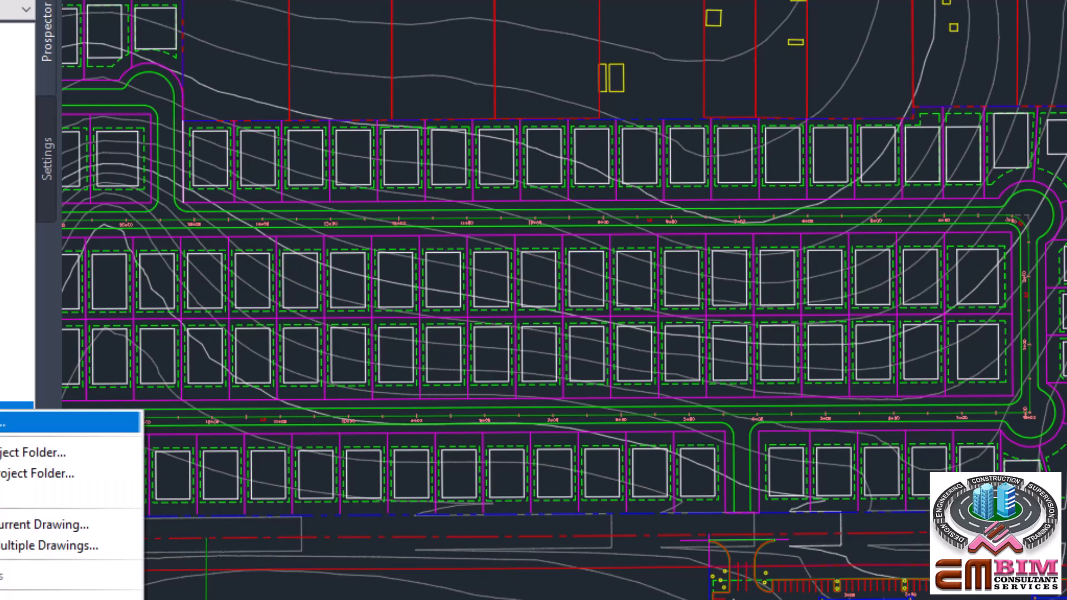
left_click(50, 473)
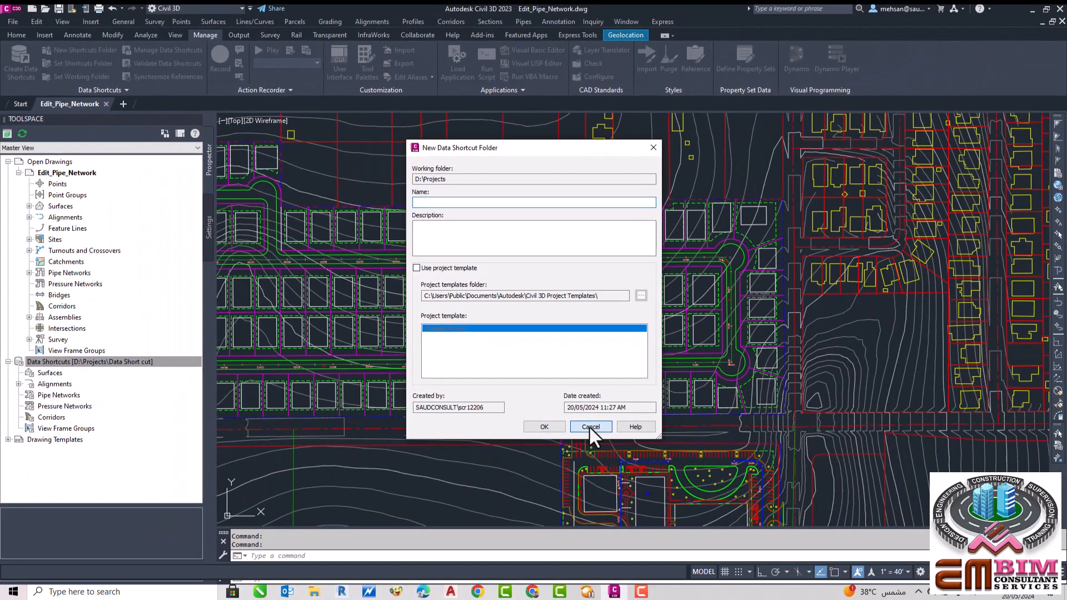
left_click(590, 427)
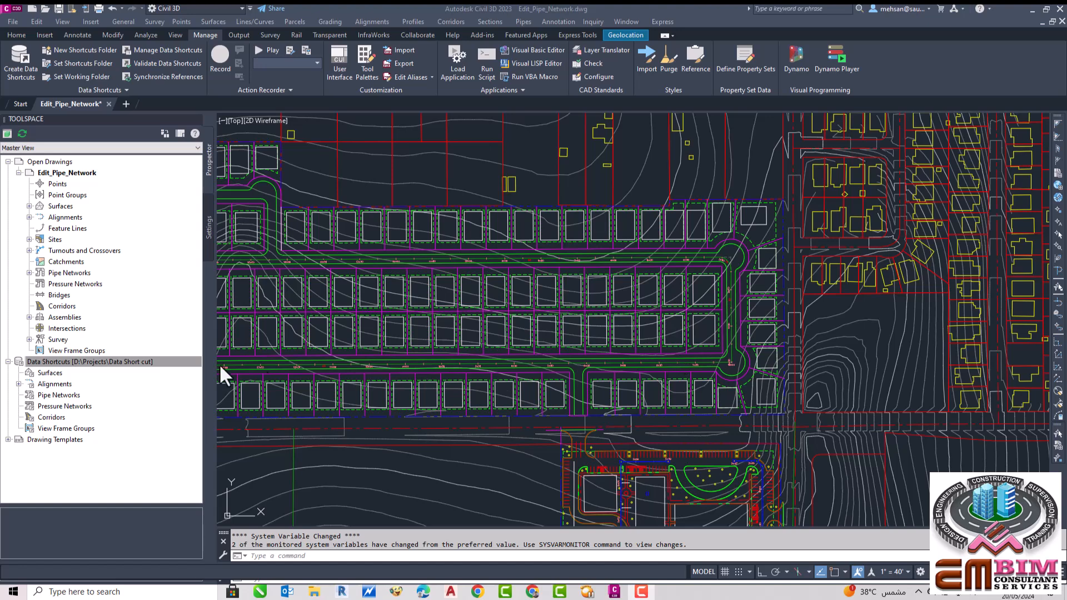
Step: Create data shortcuts for the AIW_Existing_Ground and AIW_Existing_Transportation surfaces and for all alignments
right_click(124, 361)
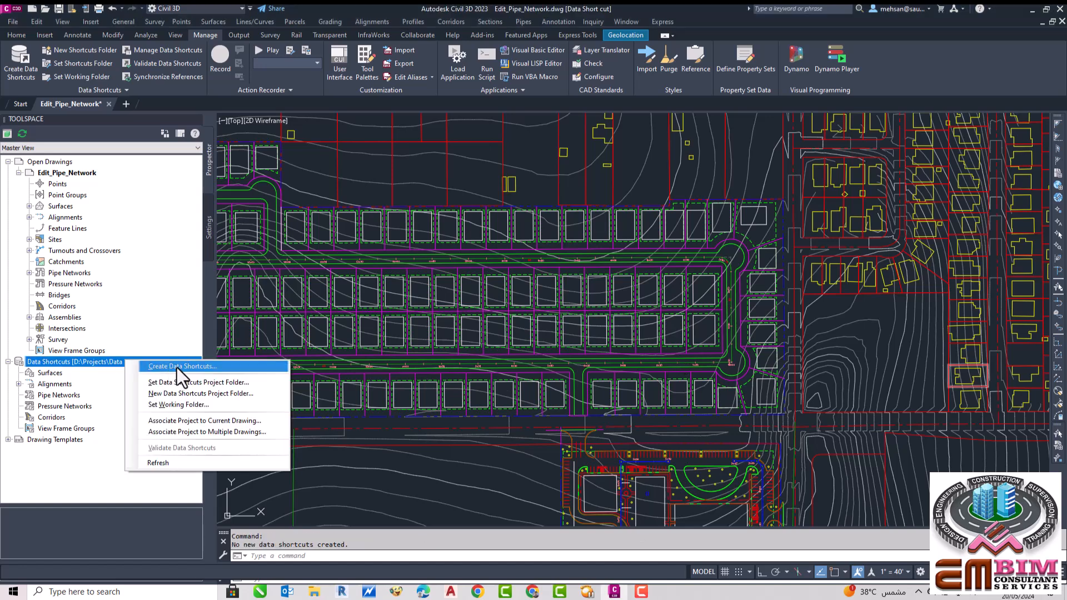
left_click(177, 367)
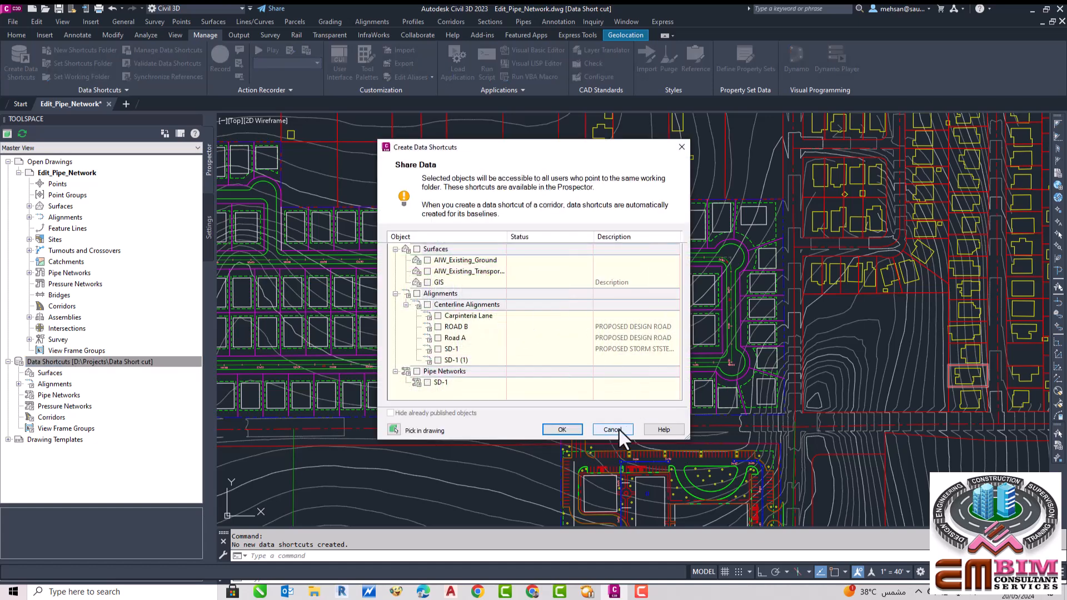
left_click_drag(689, 439, 778, 501)
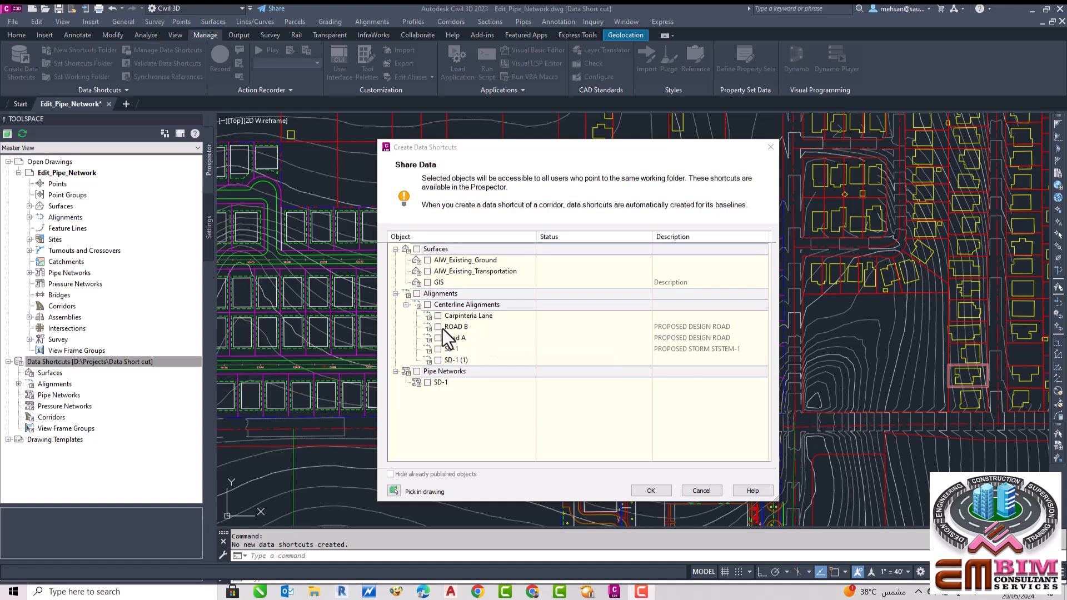
left_click(427, 260)
left_click(427, 271)
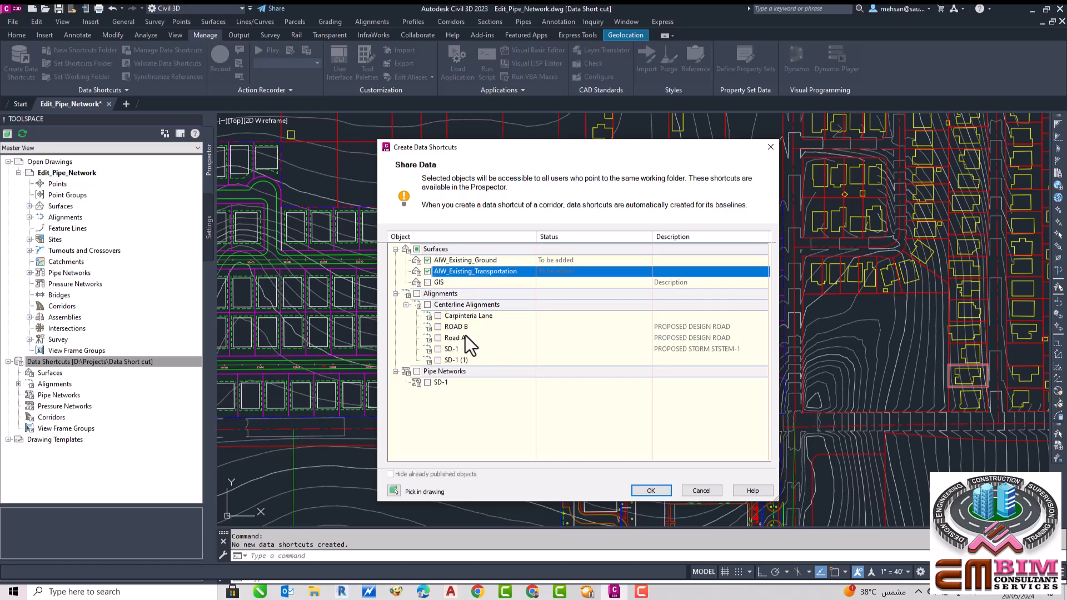
left_click(417, 293)
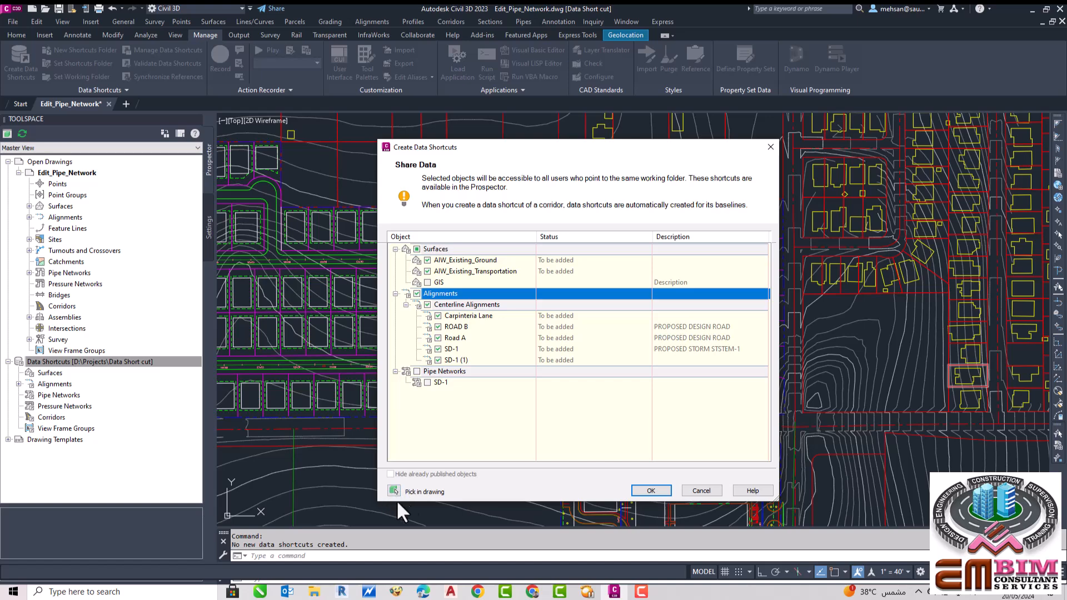
left_click(650, 489)
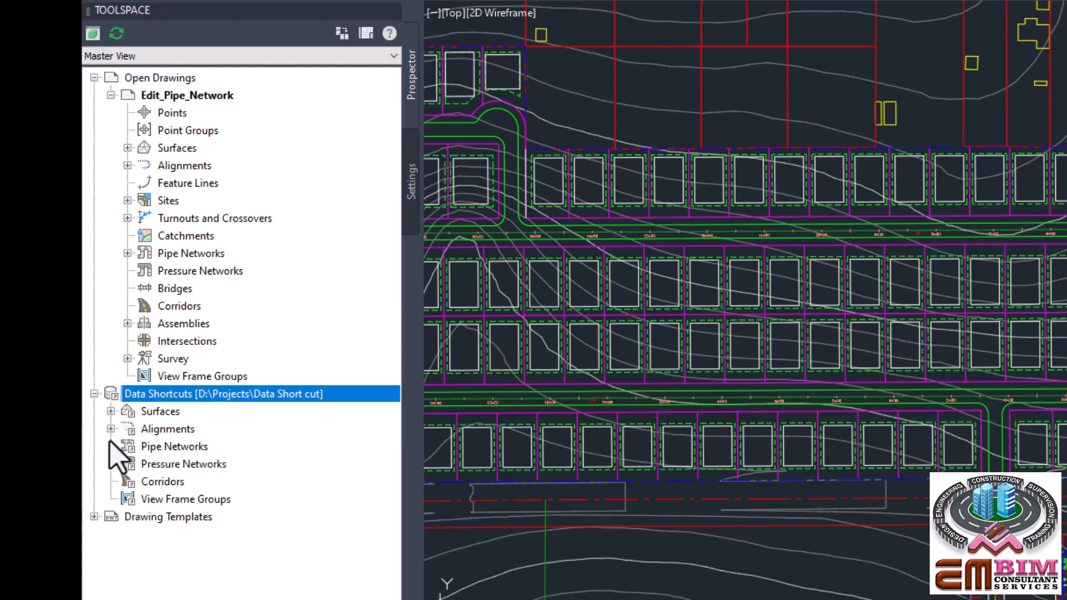
Step: Expand the Surfaces and Alignments data shortcuts to review the shared objects and alignment categories
left_click(111, 411)
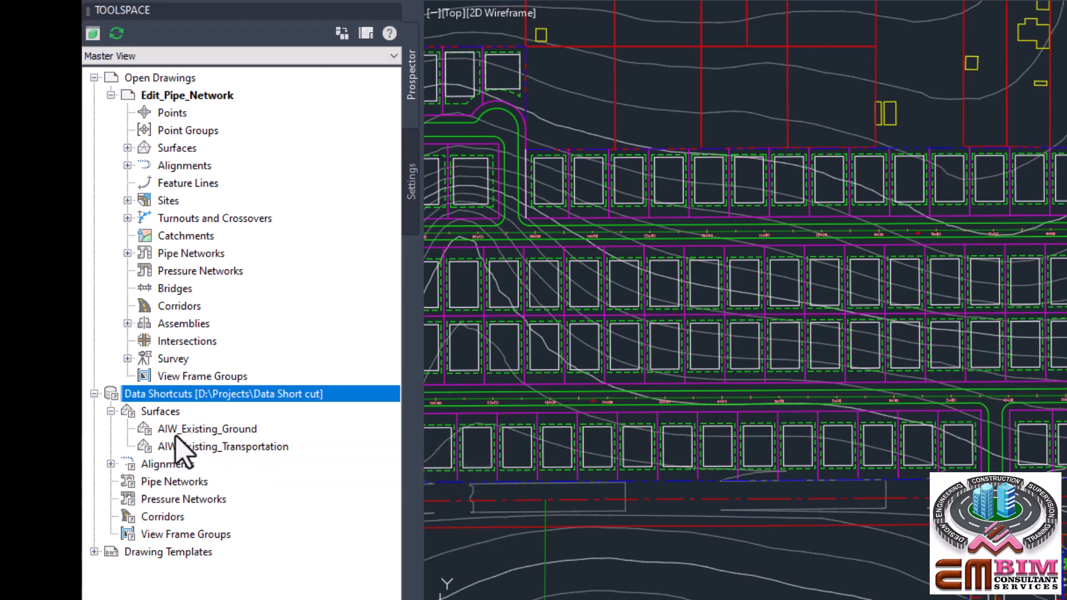
left_click(112, 464)
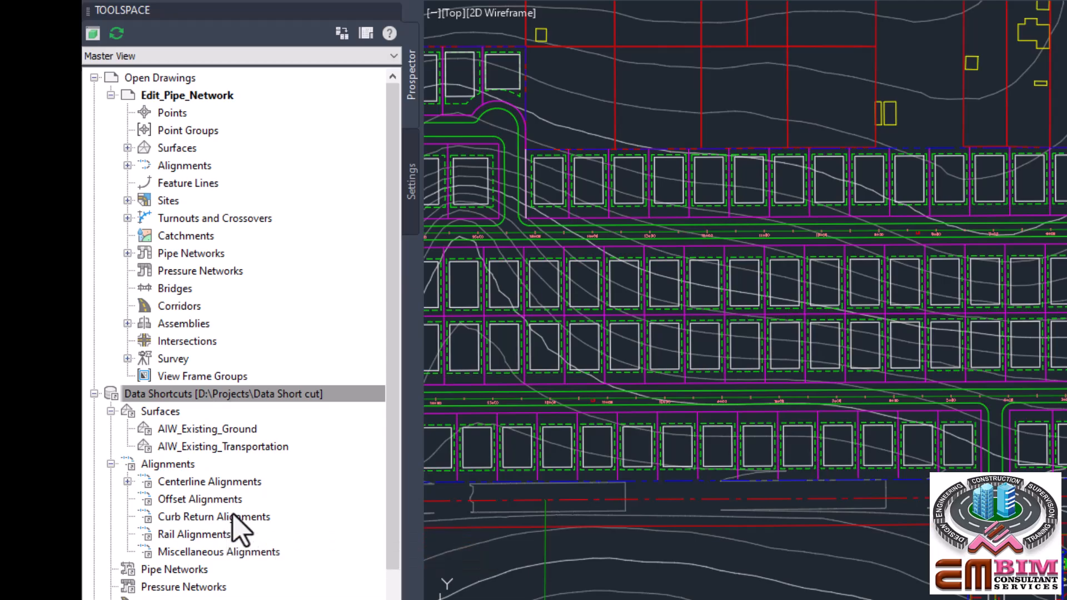
left_click_drag(217, 482, 215, 491)
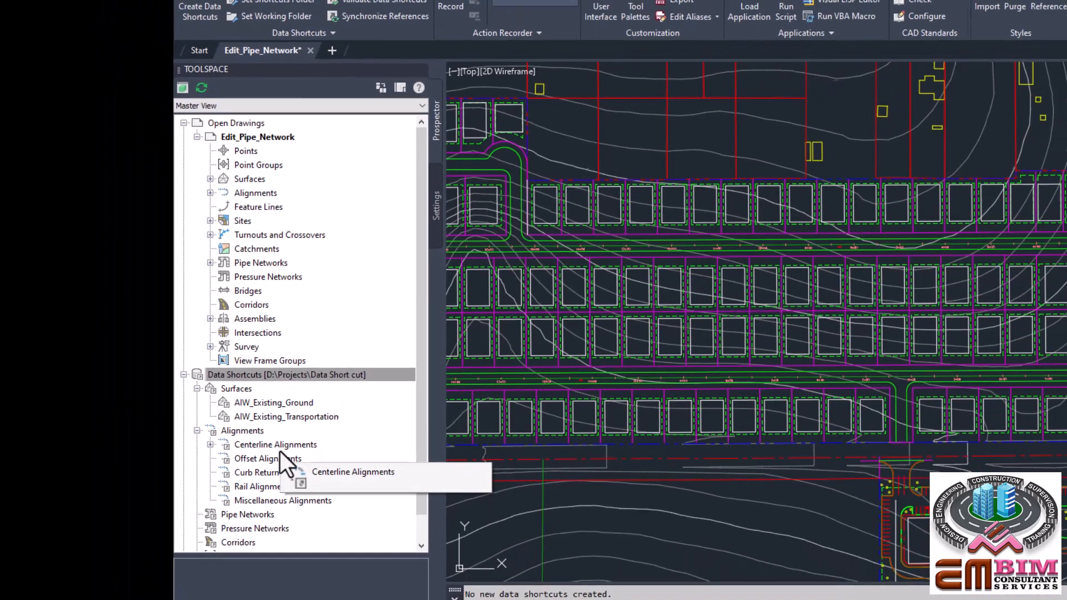
mouse_move(280, 452)
left_mouse_down()
mouse_move(272, 470)
mouse_move(266, 447)
left_mouse_up()
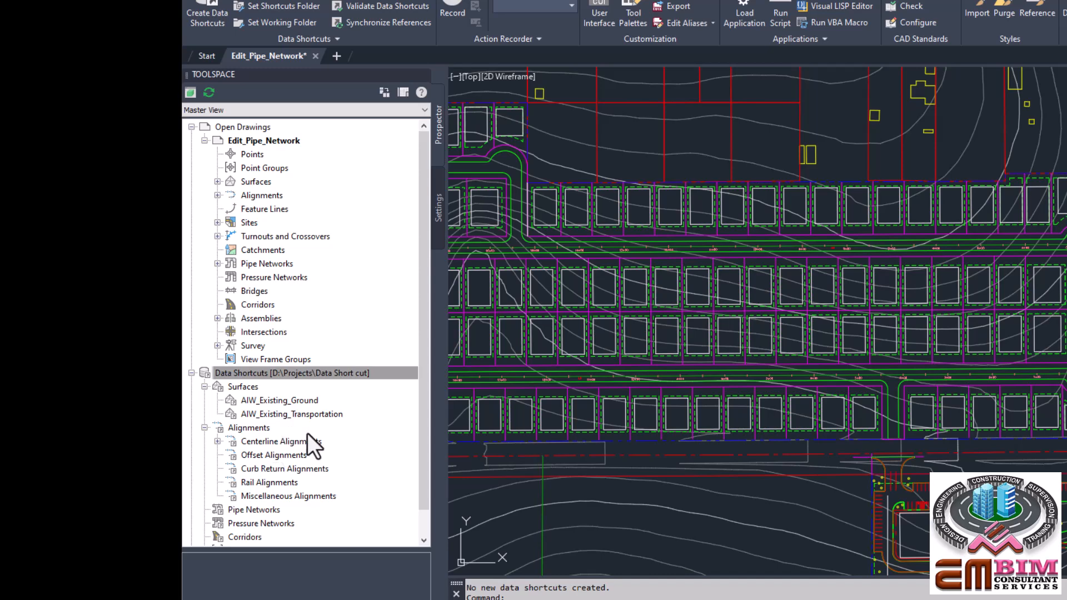